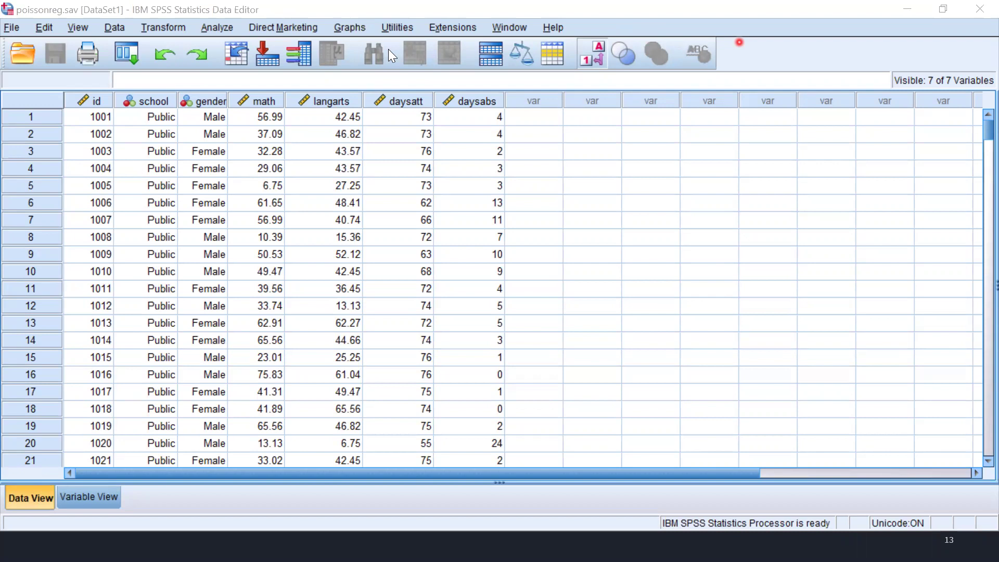
# Examine the language arts, attendance, absence, math, gender and school columns of the dataset.
pyautogui.click(354, 116)
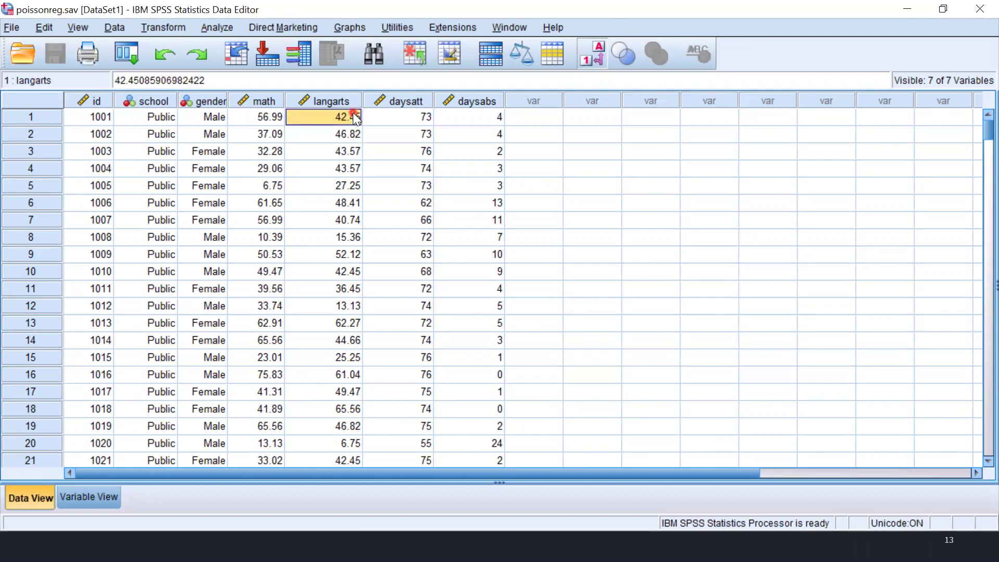
pyautogui.click(397, 114)
pyautogui.click(475, 116)
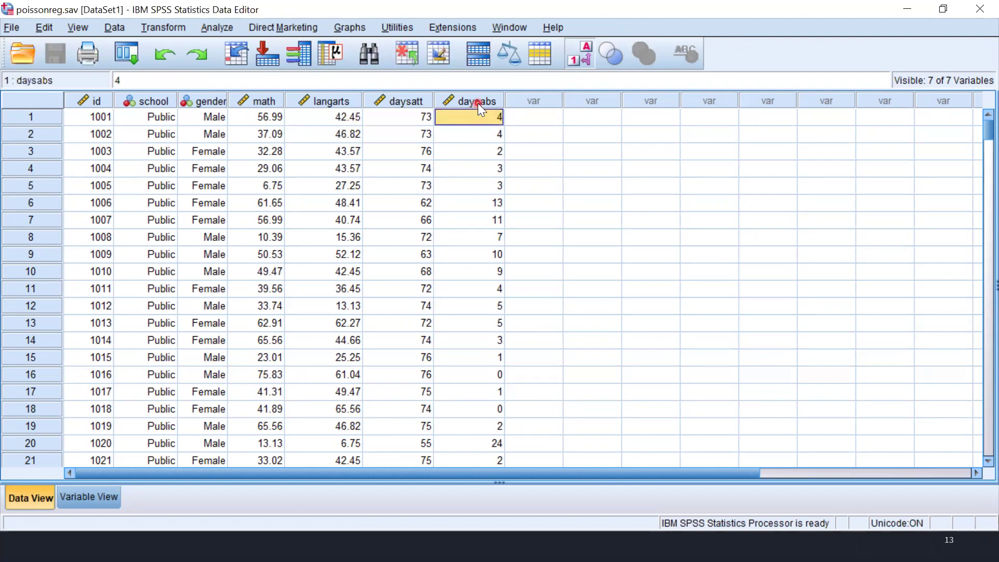
pyautogui.click(478, 103)
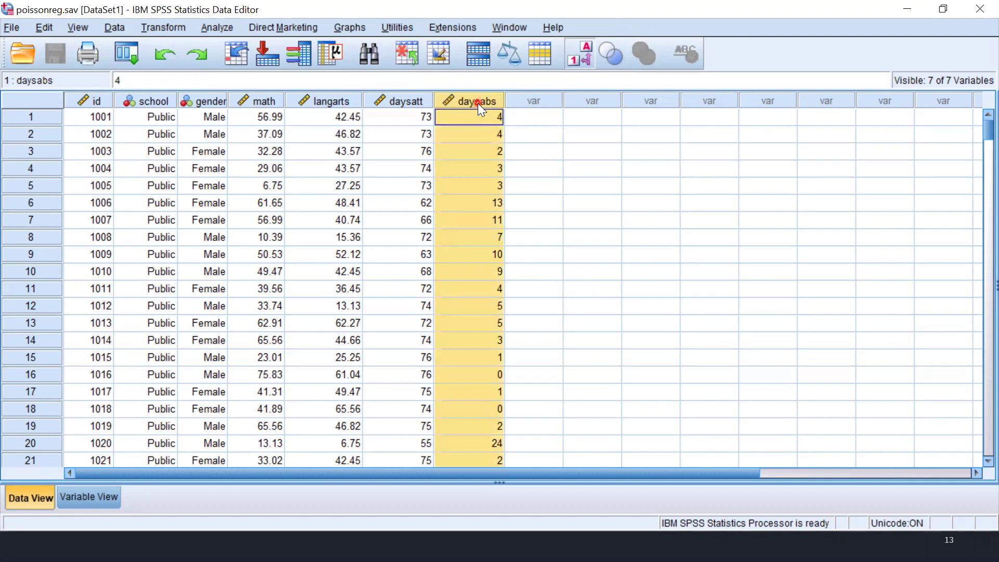
pyautogui.click(290, 103)
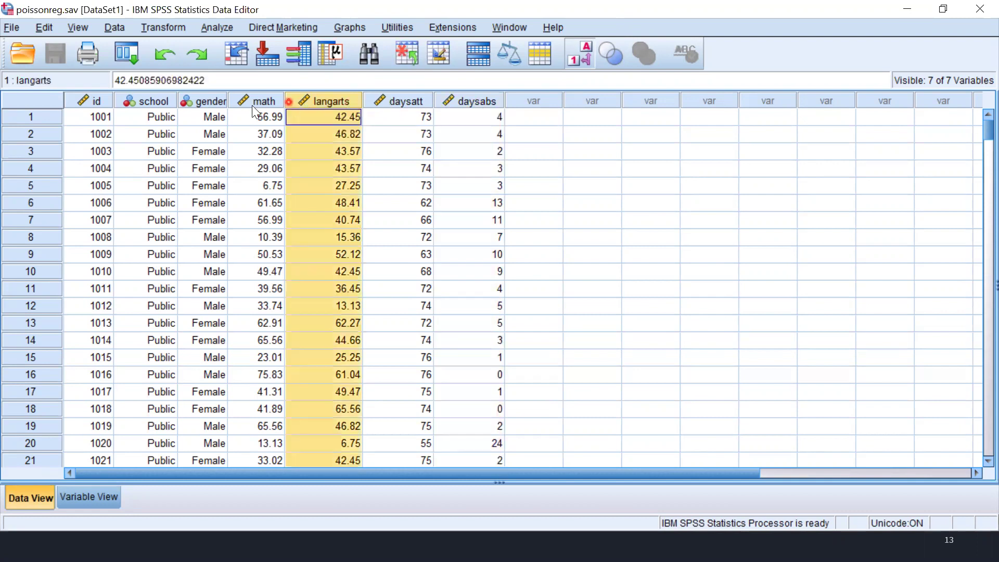
pyautogui.click(250, 105)
pyautogui.click(279, 124)
pyautogui.click(310, 125)
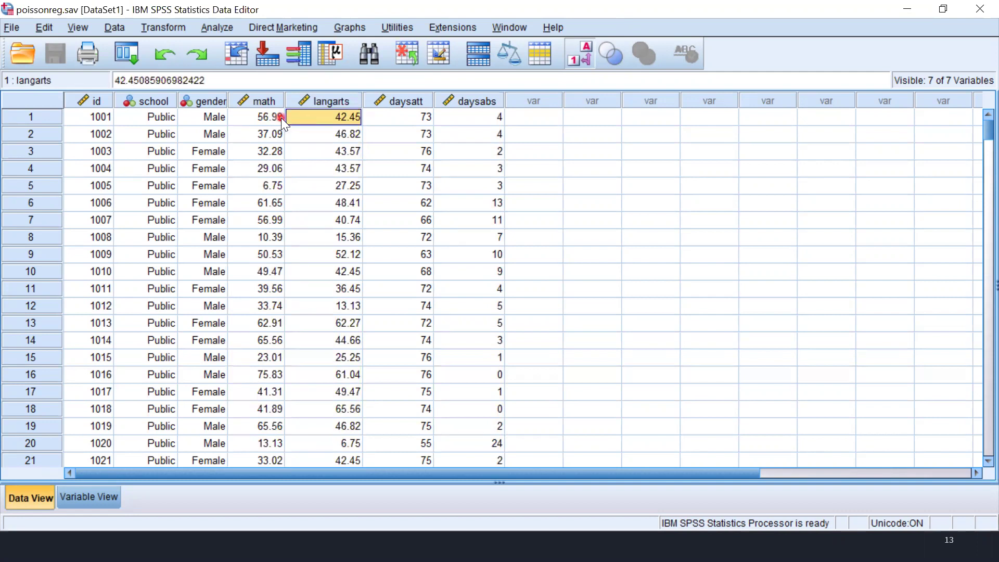
pyautogui.click(197, 112)
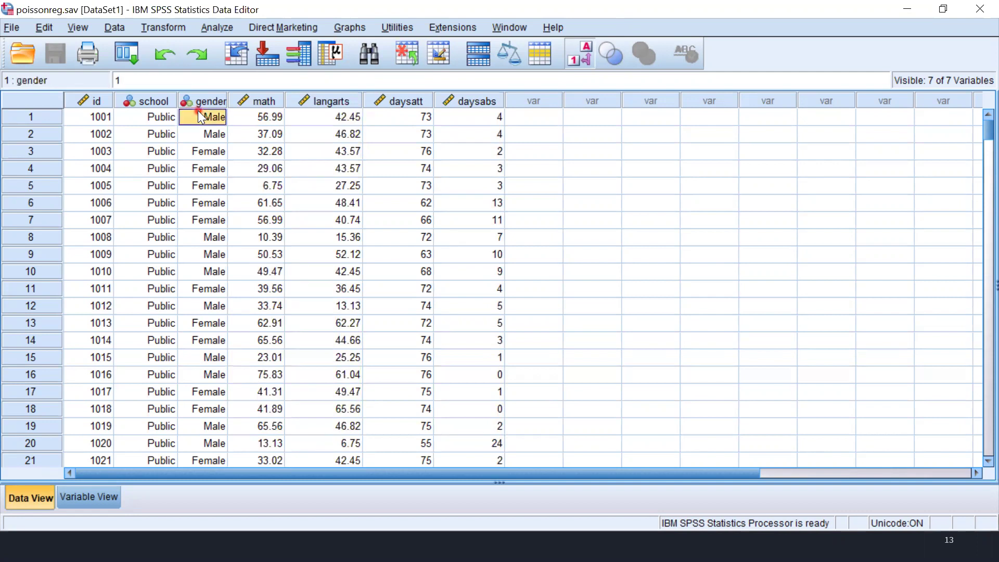
pyautogui.click(149, 105)
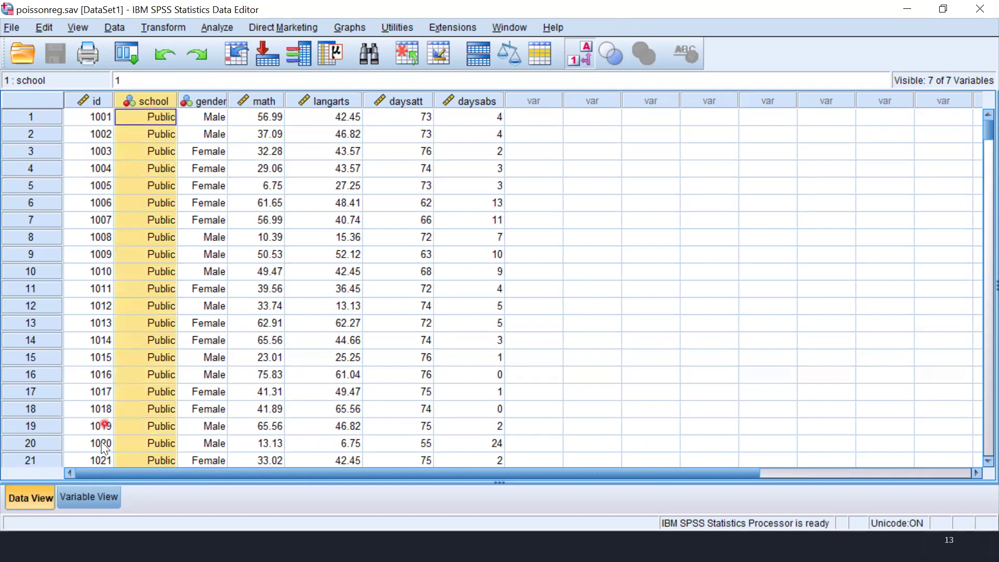
# Inspect the value labels defined for the gender and school variables, leaving them as they are.
pyautogui.click(86, 498)
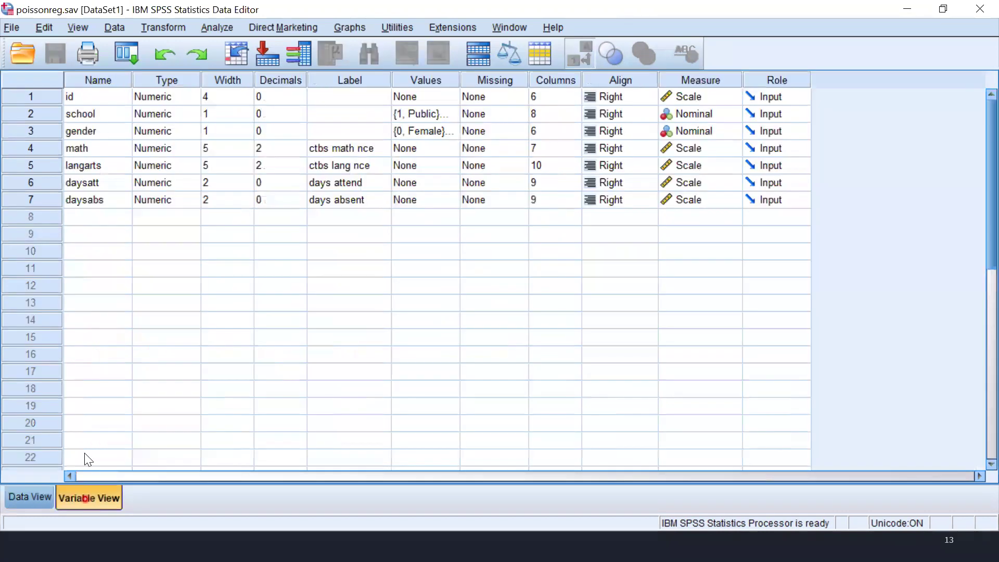
pyautogui.click(459, 132)
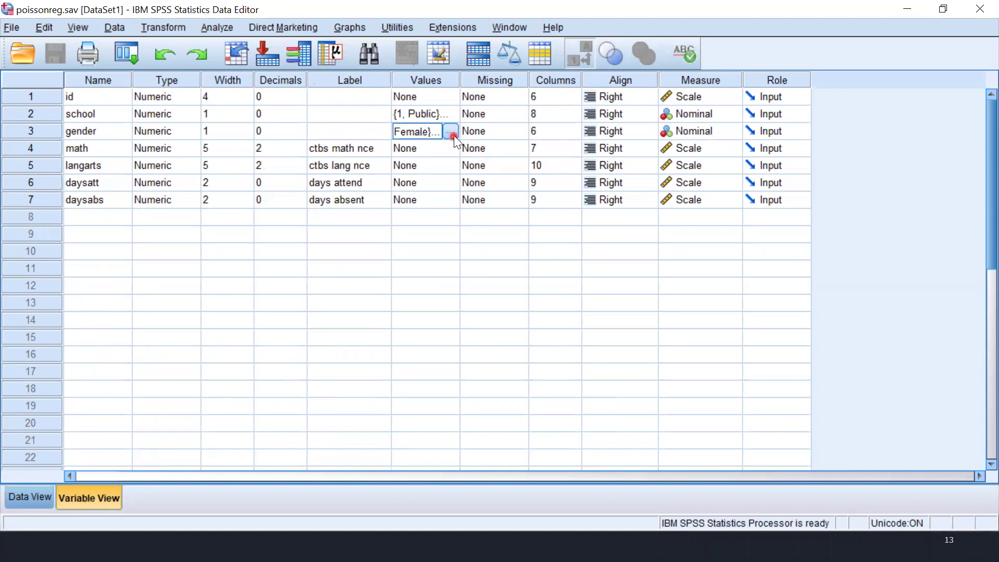
pyautogui.click(451, 133)
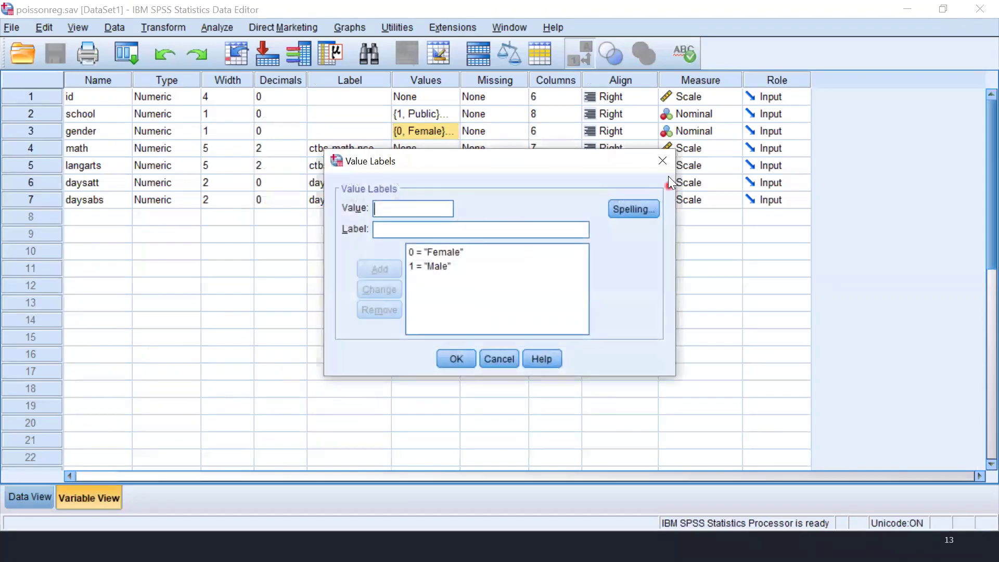
pyautogui.click(665, 163)
pyautogui.click(449, 112)
pyautogui.click(450, 114)
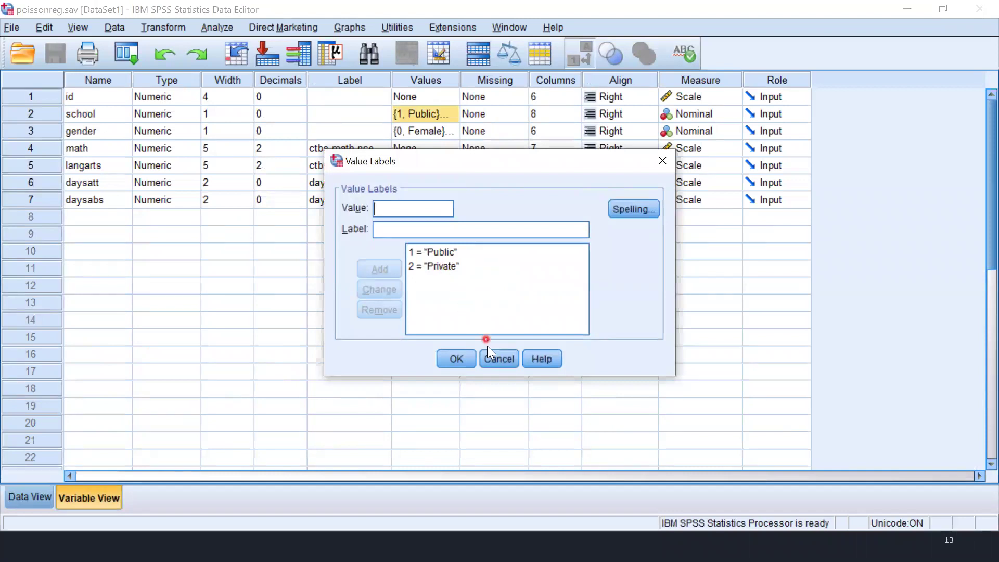
pyautogui.click(492, 363)
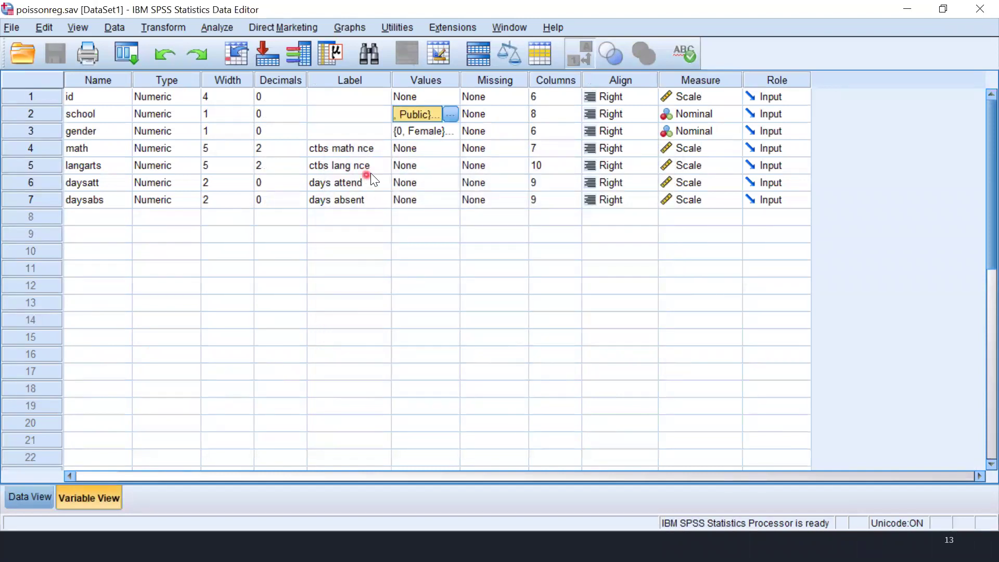
# Review the definitions of the gender, math and langarts variables and the label of daysabs.
pyautogui.click(372, 130)
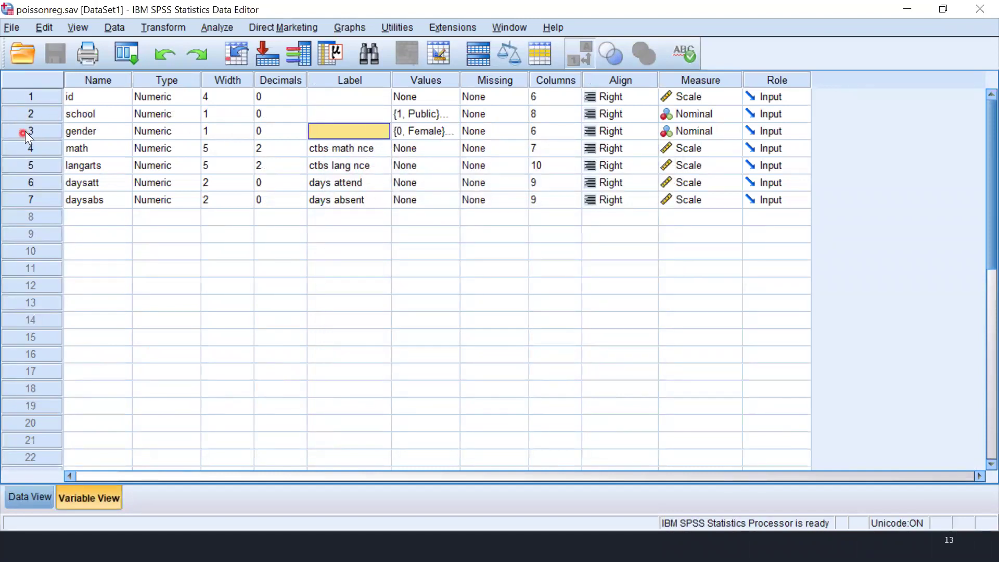
pyautogui.moveTo(28, 131); pyautogui.dragTo(31, 166)
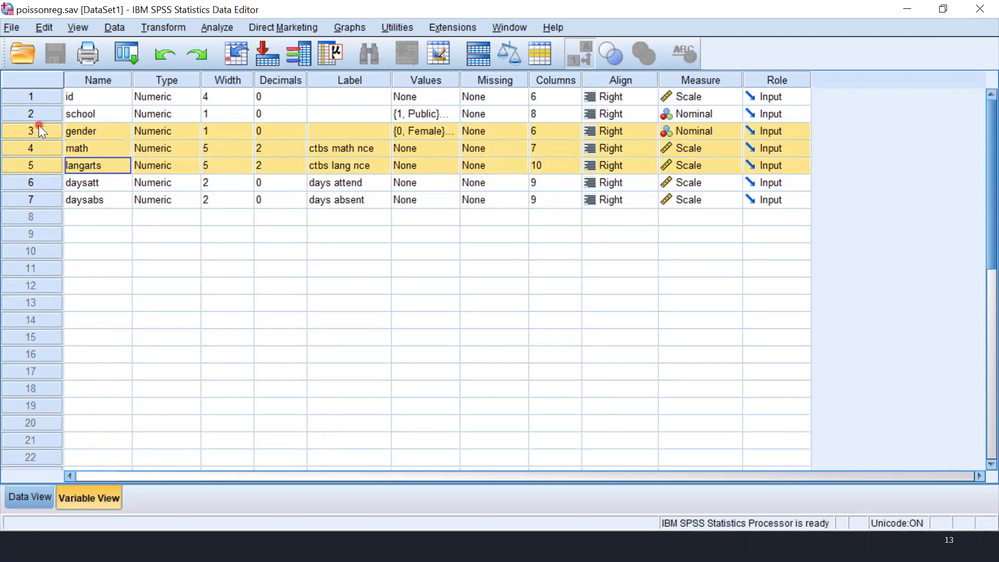
pyautogui.click(41, 198)
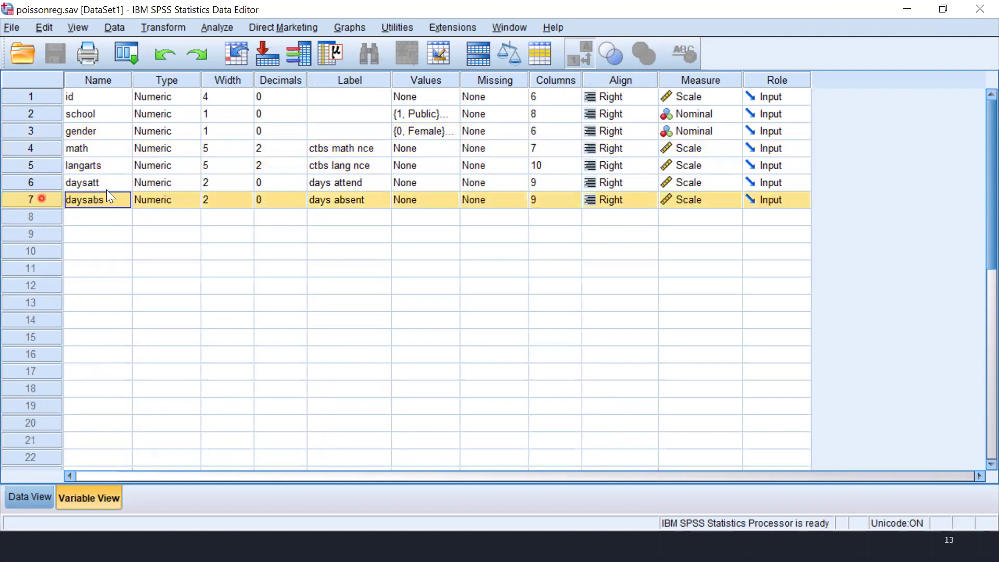
pyautogui.click(358, 194)
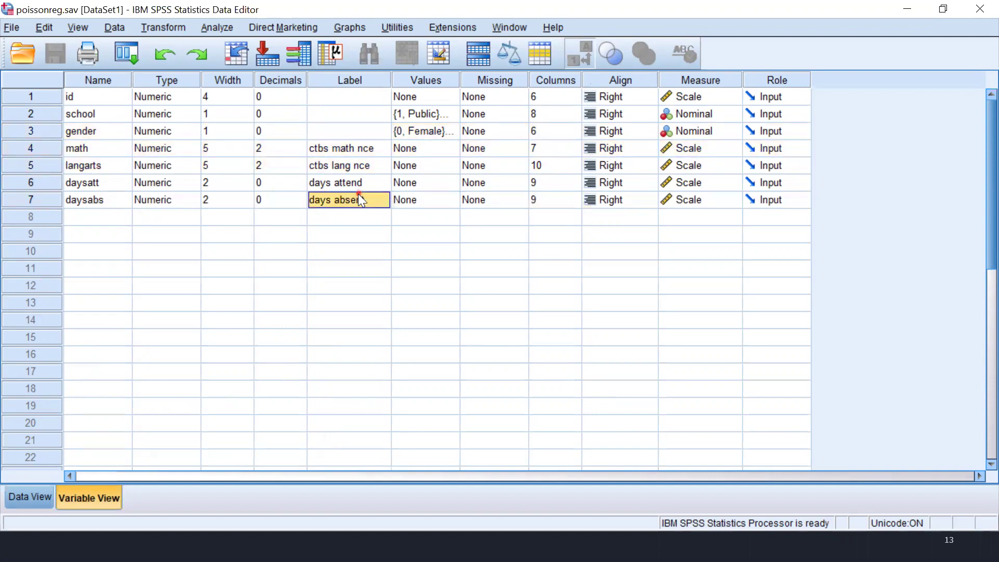
# Start a Generalized Linear Models analysis with Poisson loglinear as the model type.
pyautogui.click(212, 28)
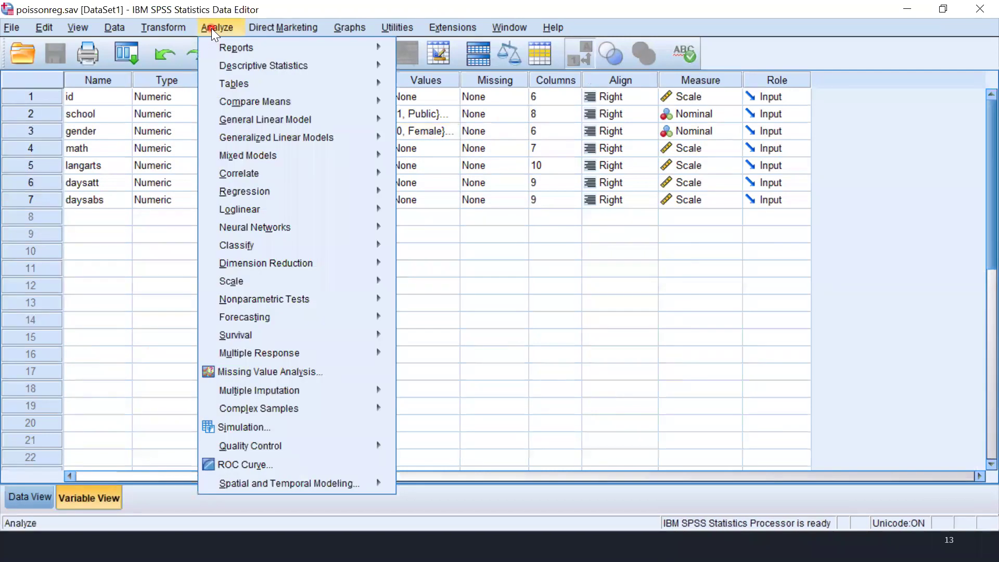
pyautogui.moveTo(310, 124)
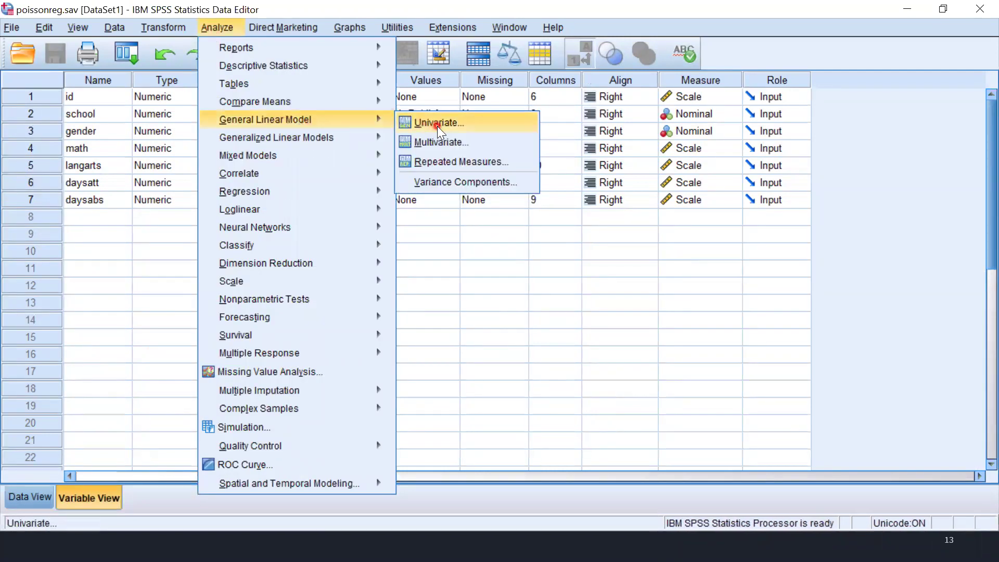
pyautogui.moveTo(379, 142)
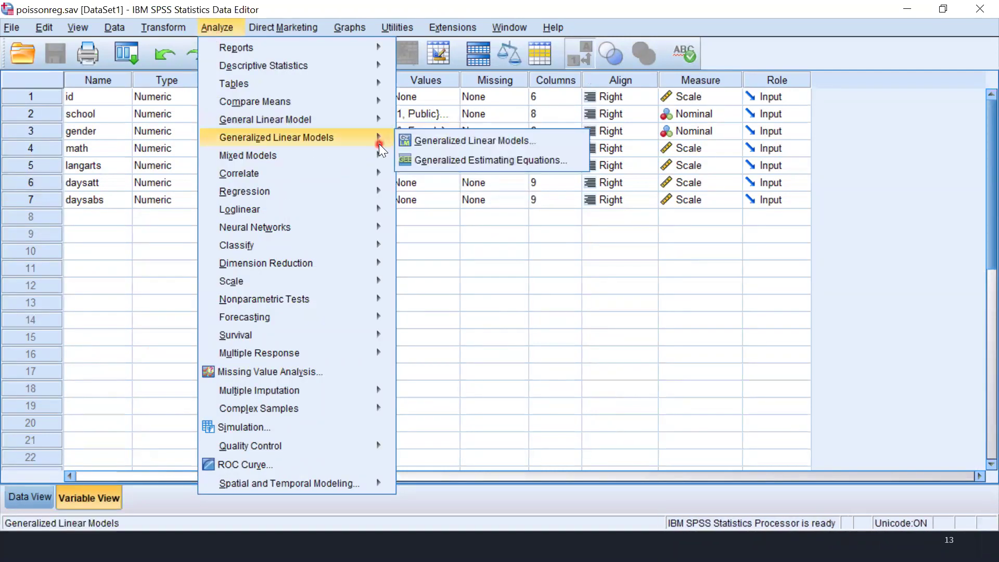
pyautogui.click(425, 145)
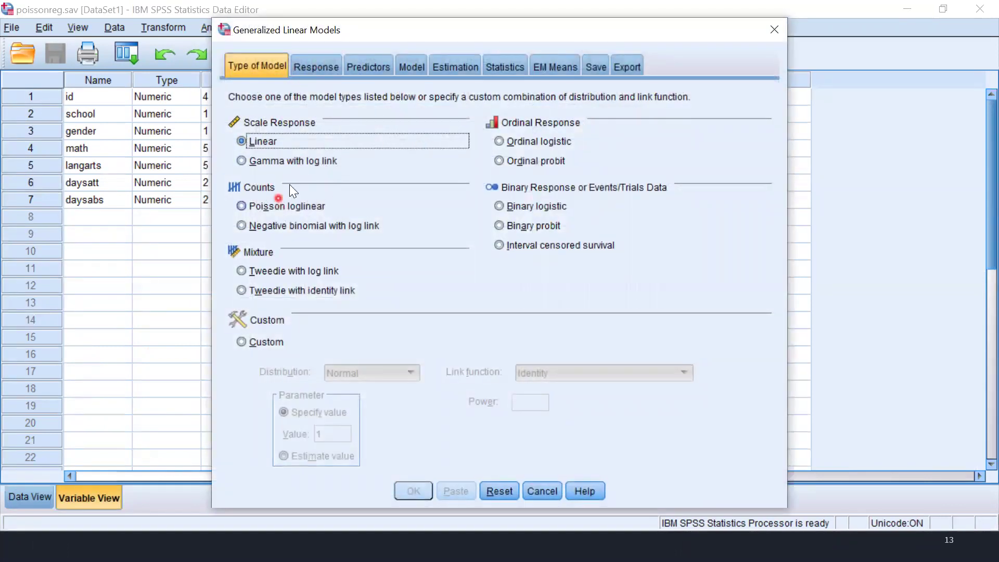
pyautogui.click(241, 207)
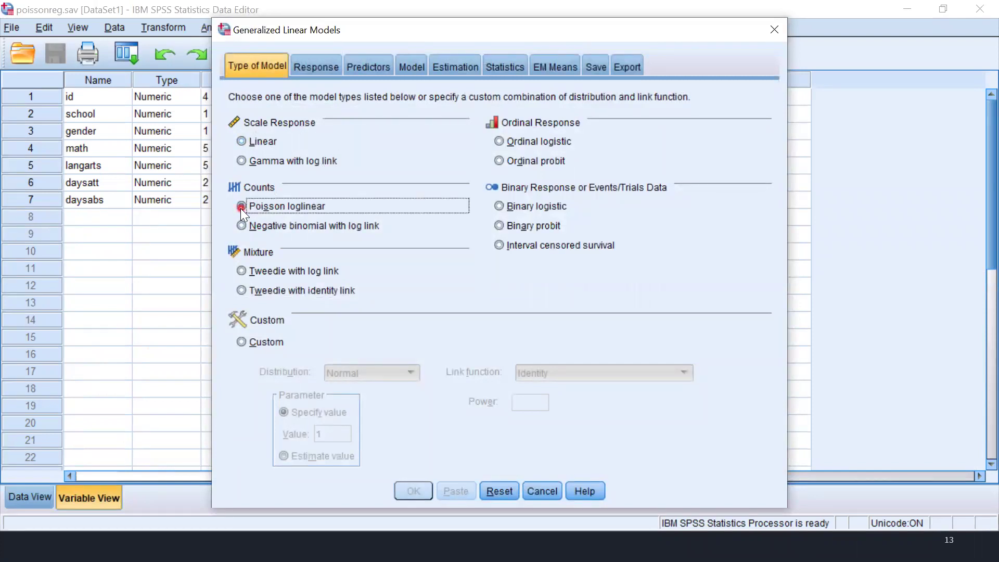
# Assign days absent [daysabs] as the dependent variable of the Poisson model.
pyautogui.click(333, 66)
pyautogui.click(332, 137)
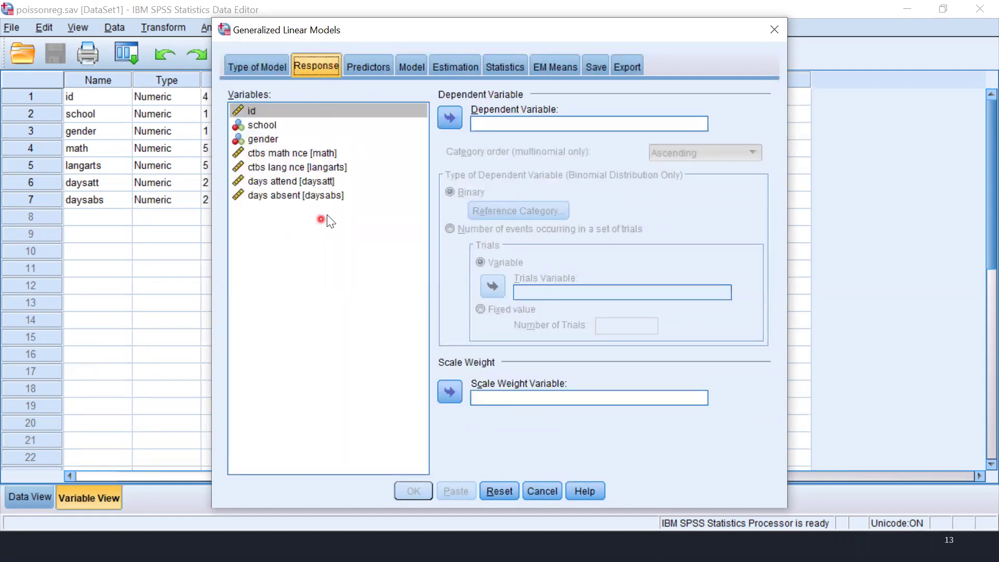
pyautogui.click(343, 195)
pyautogui.click(453, 118)
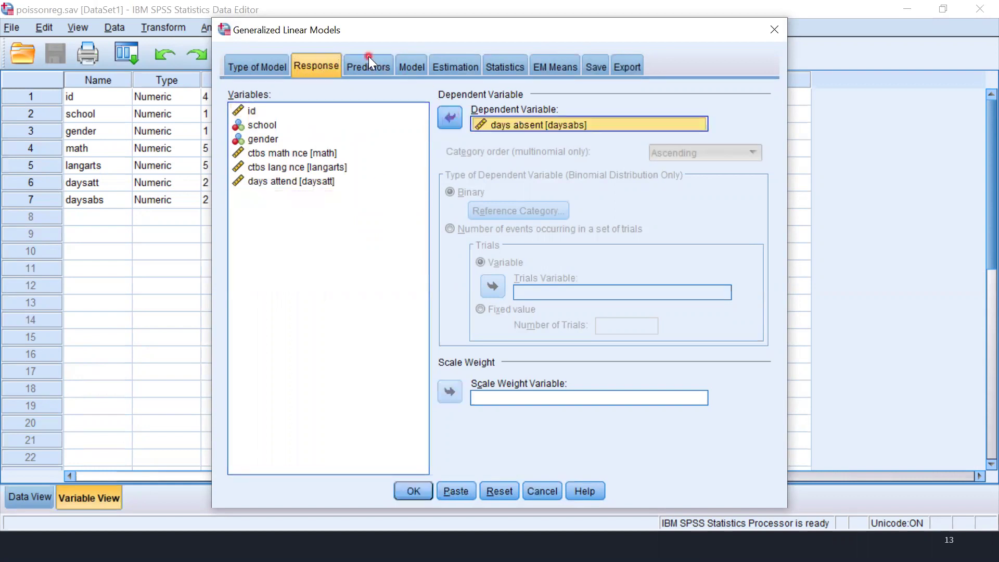
# Assign the predictors: math and langarts as covariates and gender as a factor.
pyautogui.click(369, 63)
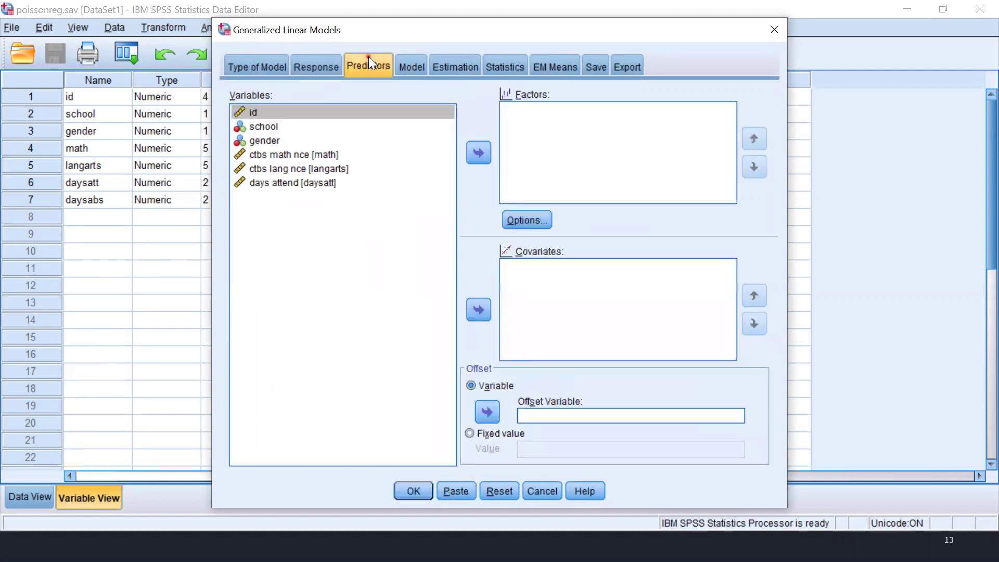
pyautogui.click(330, 156)
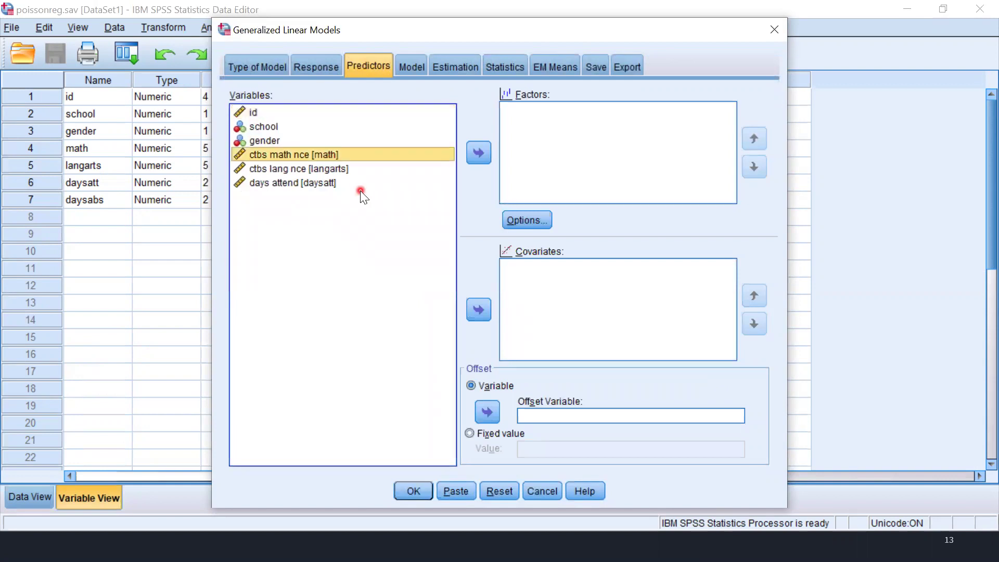
pyautogui.hotkey('shift', 'Down')
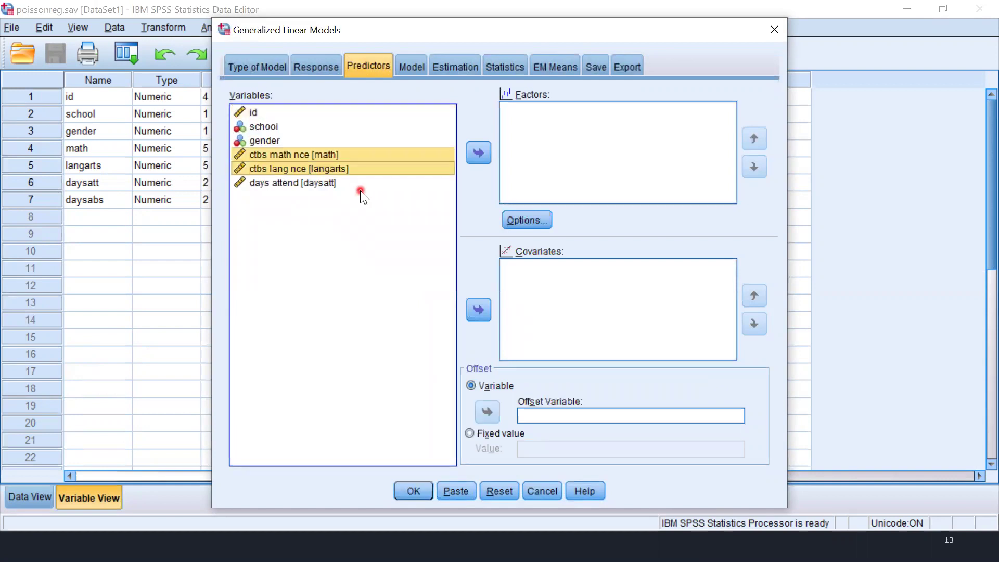
pyautogui.click(485, 313)
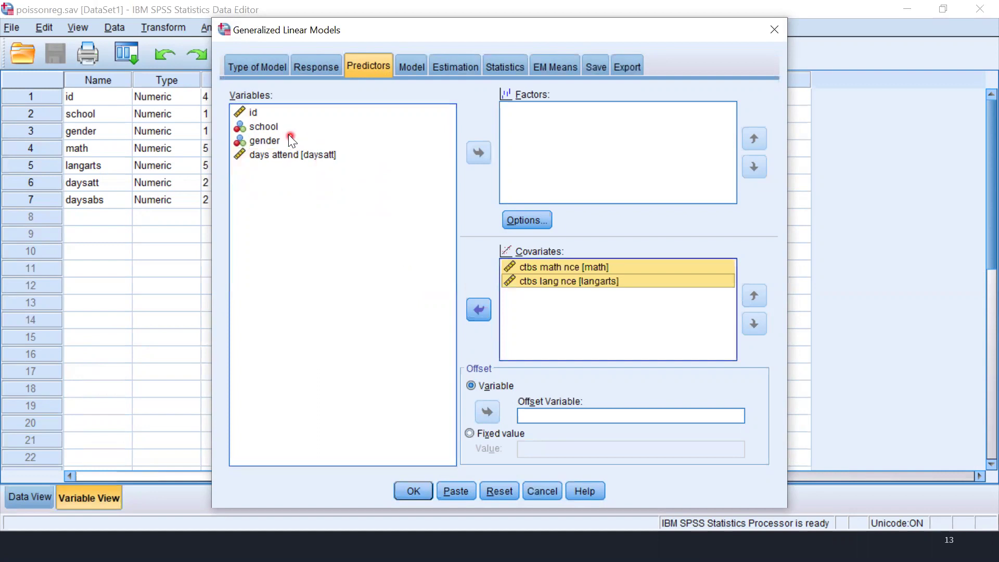
pyautogui.click(271, 141)
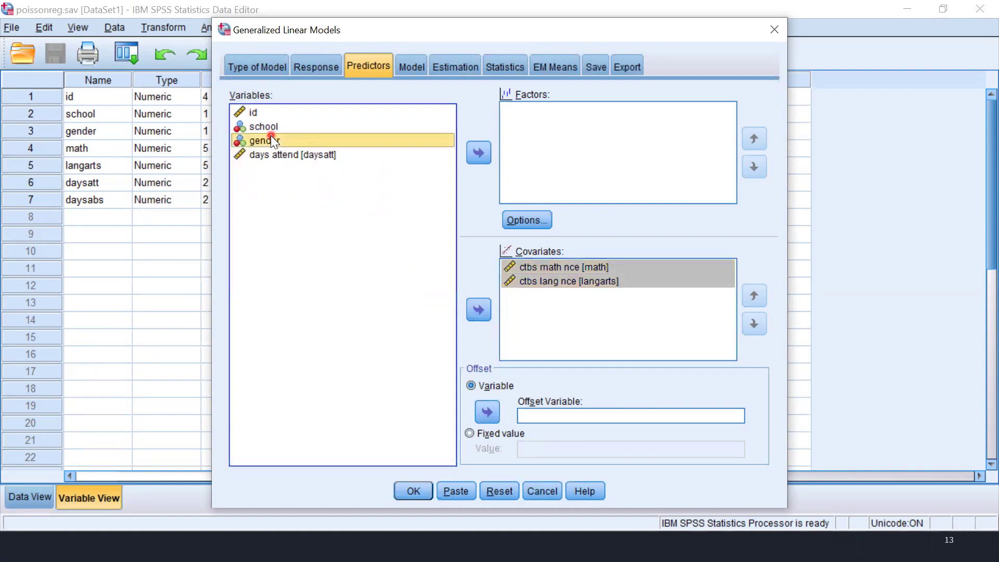
pyautogui.click(478, 153)
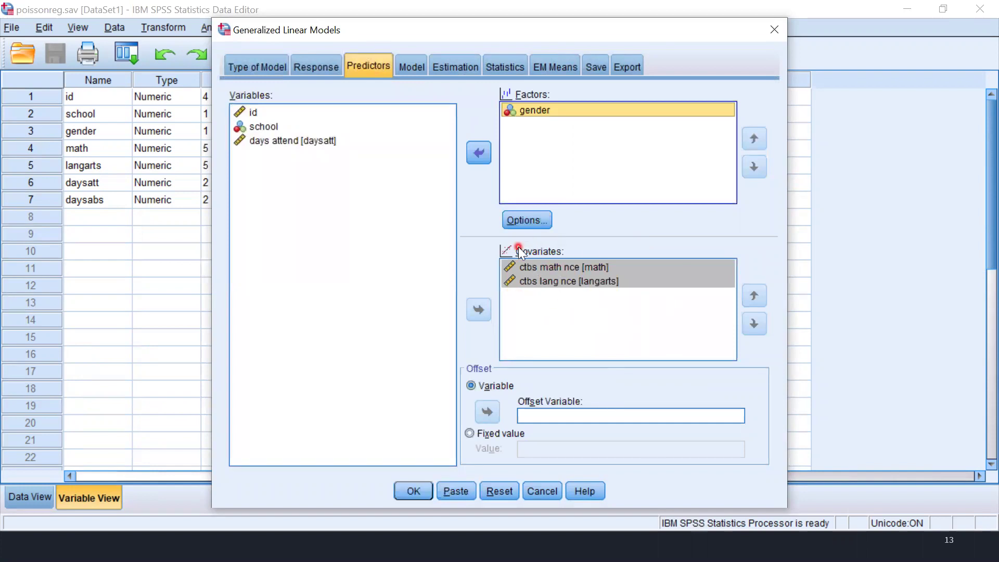
# Add gender, math and langarts to the model as main effects.
pyautogui.click(419, 70)
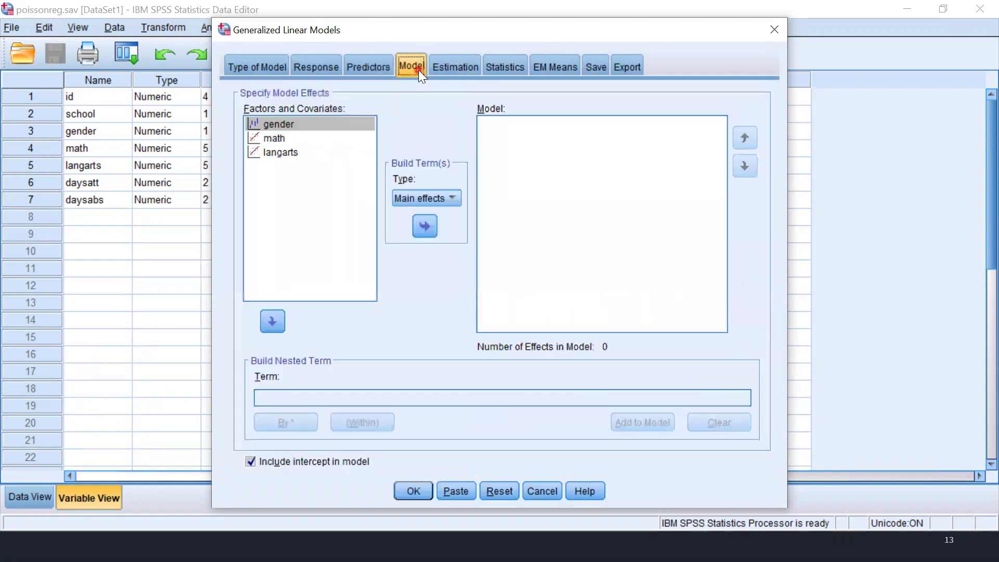
pyautogui.click(353, 136)
pyautogui.keyDown('shift'); pyautogui.click(307, 159); pyautogui.keyUp('shift')
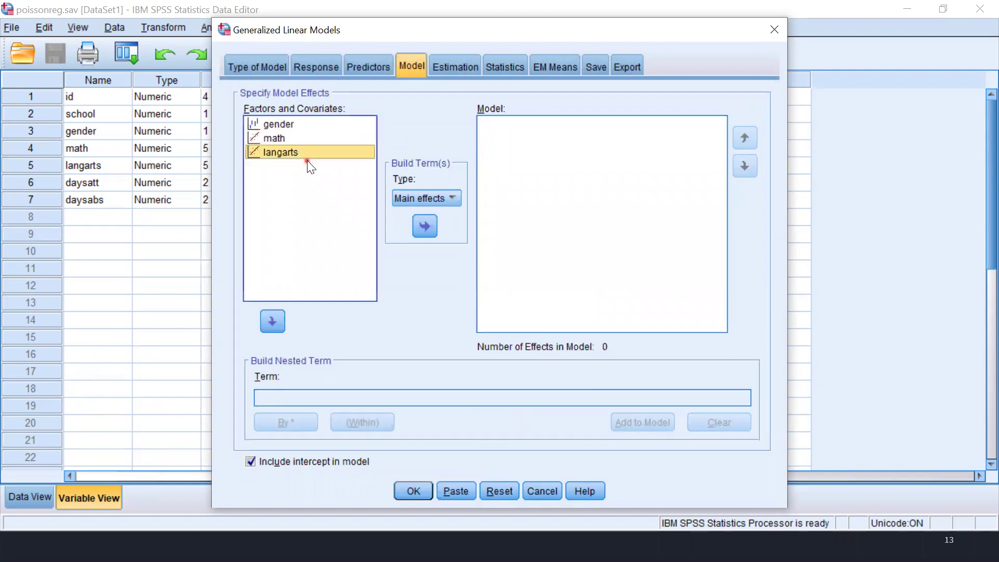
pyautogui.click(425, 226)
pyautogui.click(453, 198)
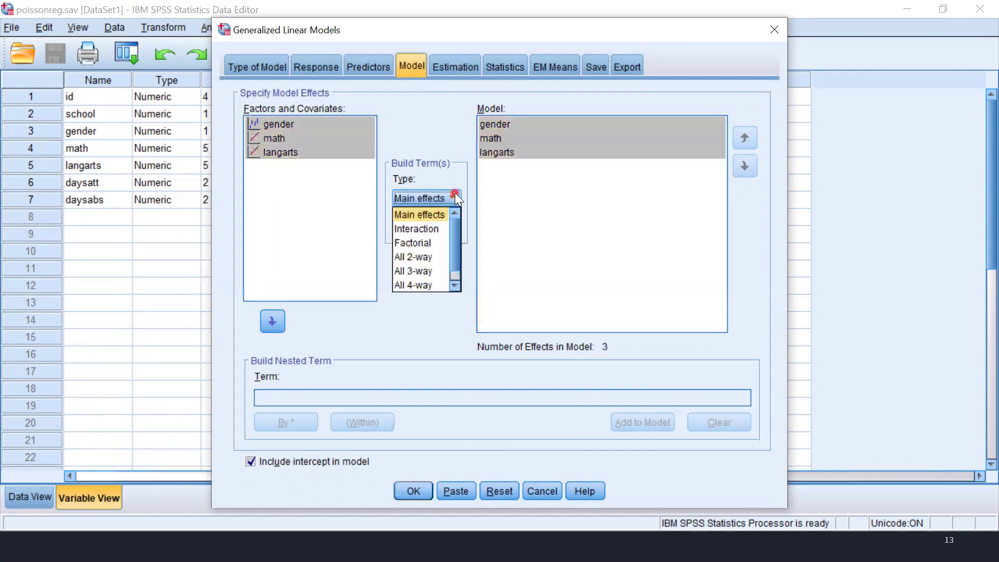
pyautogui.click(455, 197)
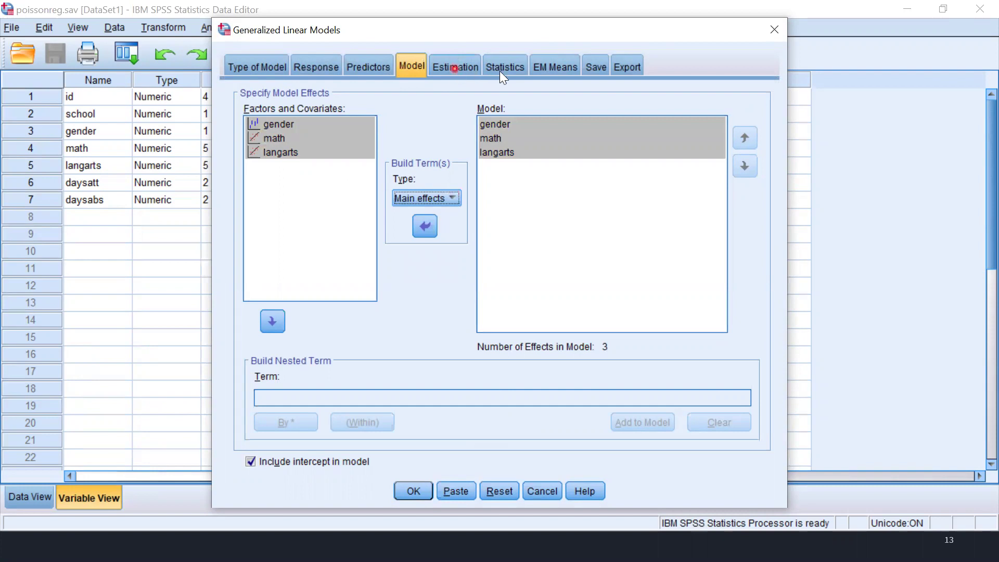
# Include exponential parameter estimates in the Poisson model's printed statistics and run the analysis.
pyautogui.click(458, 67)
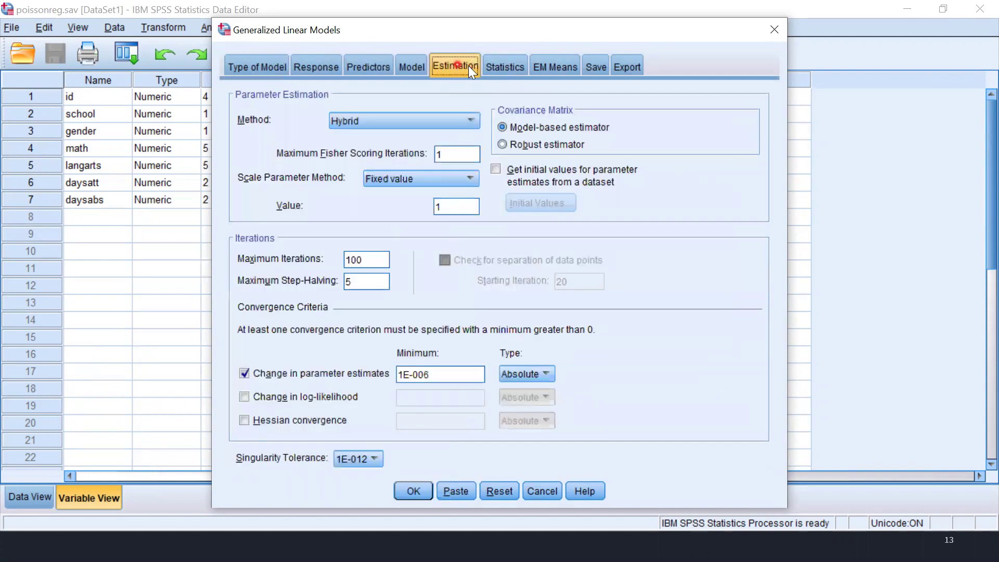
pyautogui.click(510, 70)
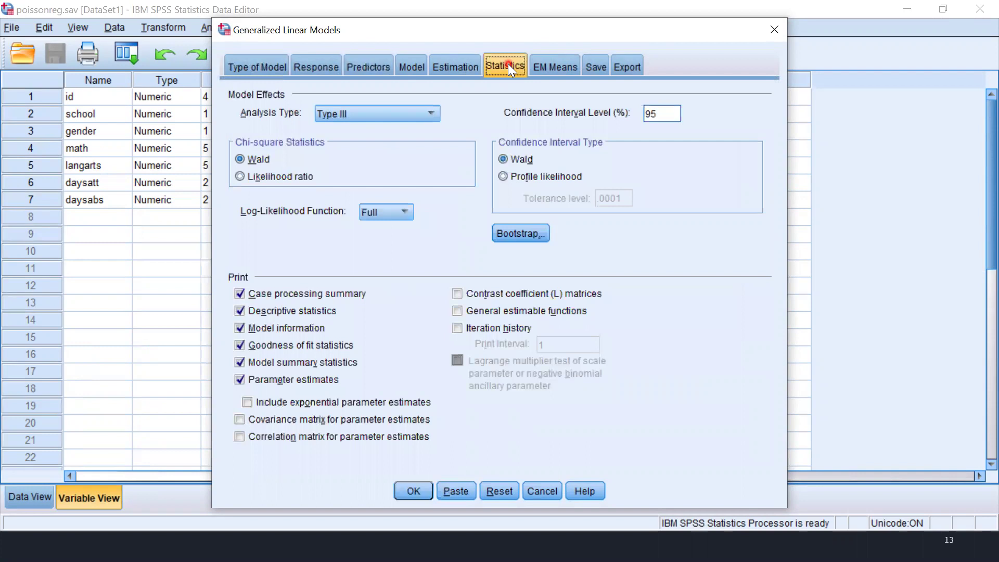
pyautogui.click(247, 404)
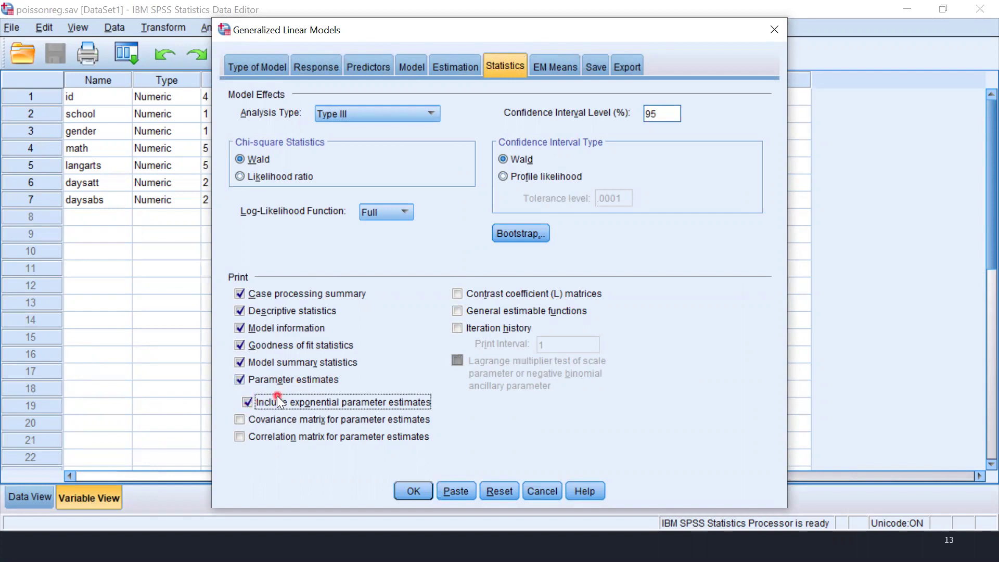
pyautogui.click(427, 489)
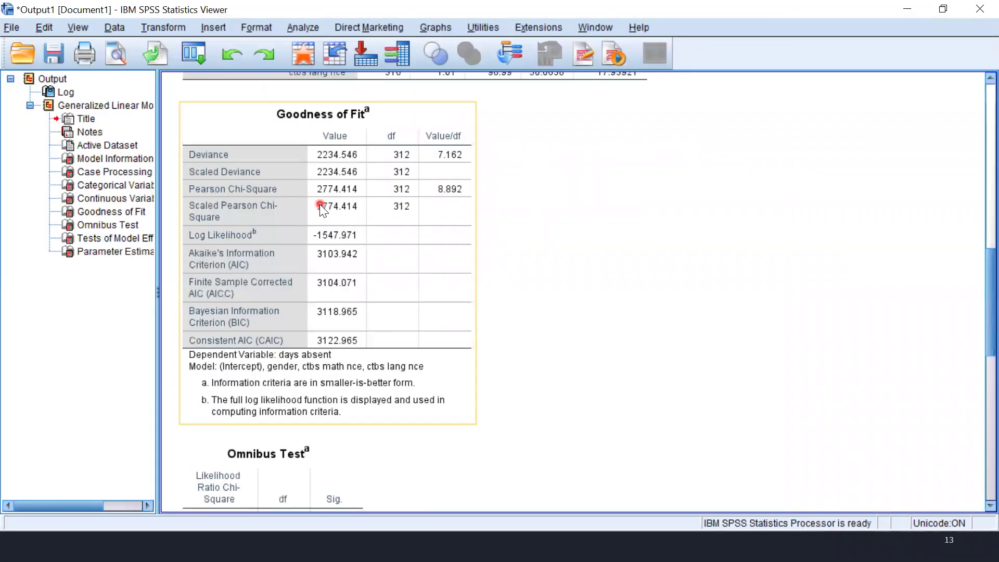
# Examine the Case Processing Summary, Categorical Variable Information and Continuous Variable Information tables in the output.
pyautogui.click(133, 144)
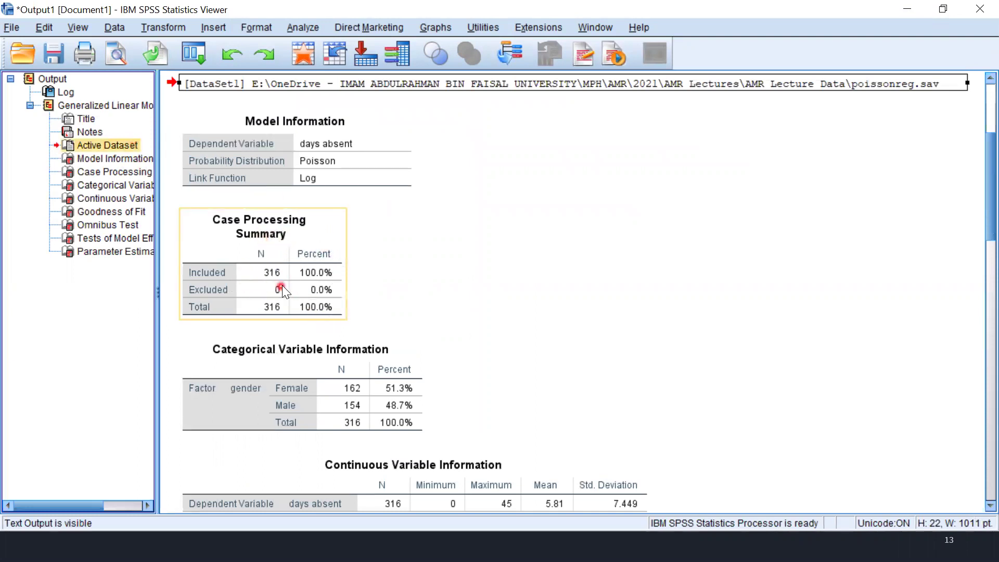
pyautogui.click(273, 271)
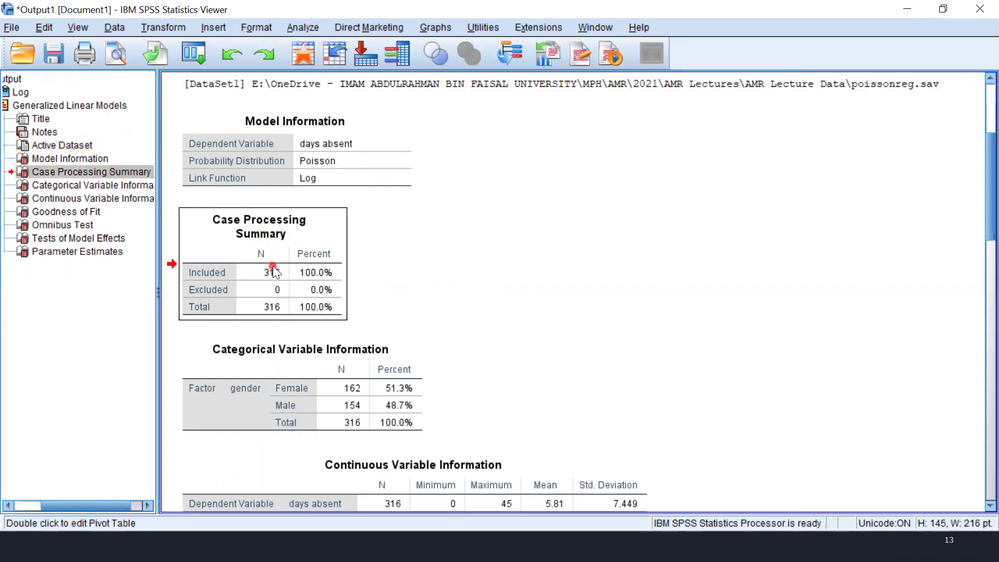
pyautogui.click(378, 406)
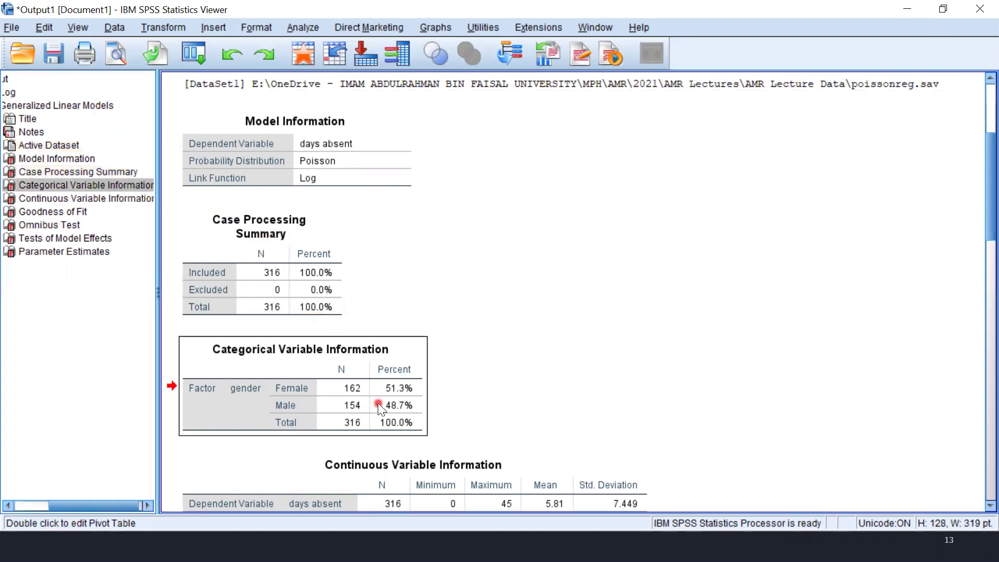
pyautogui.moveTo(975, 233); pyautogui.dragTo(975, 302)
pyautogui.click(429, 214)
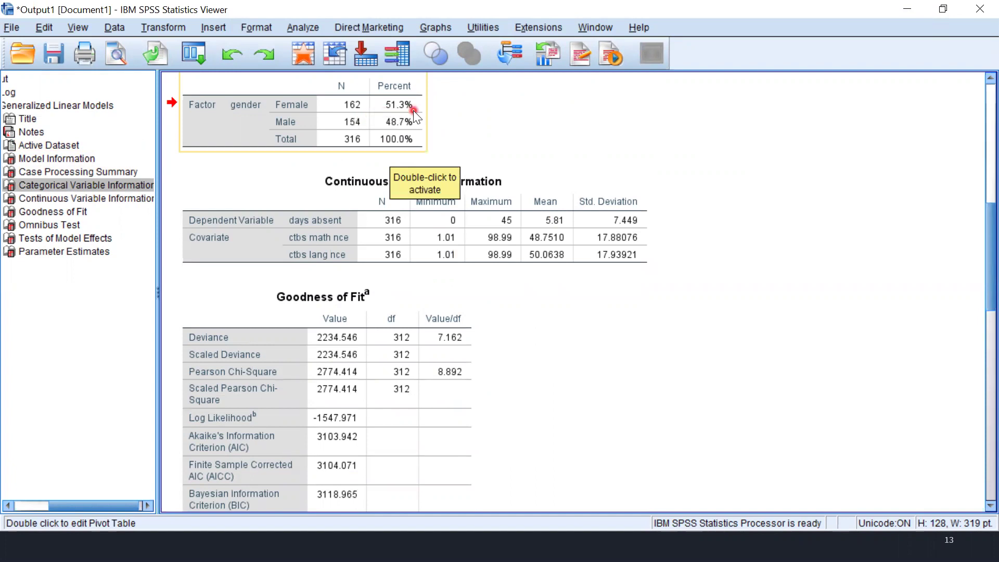
pyautogui.click(431, 238)
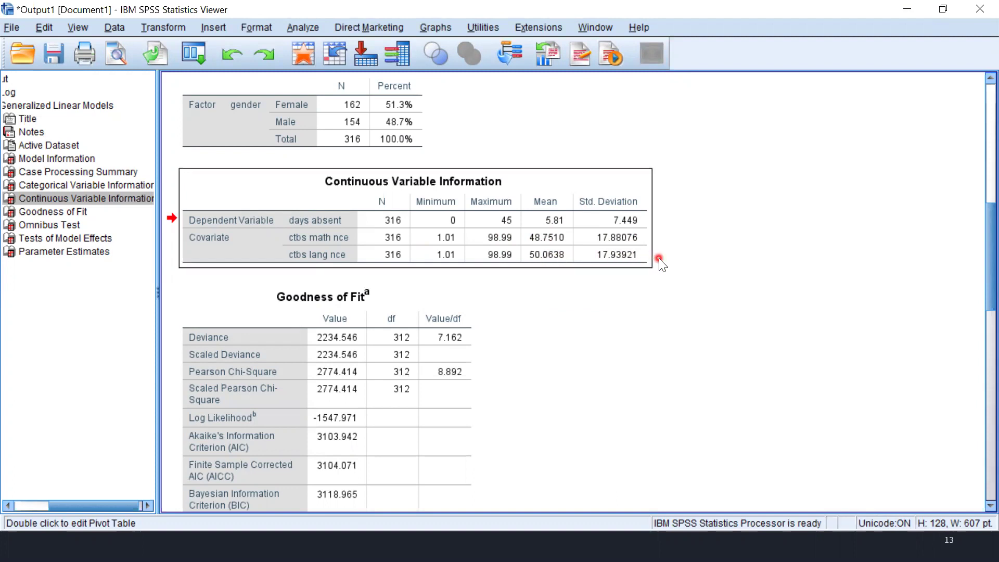
# Examine the Goodness of Fit, Omnibus Test, Tests of Model Effects and Parameter Estimates tables, including the Exp(B) confidence intervals.
pyautogui.click(396, 347)
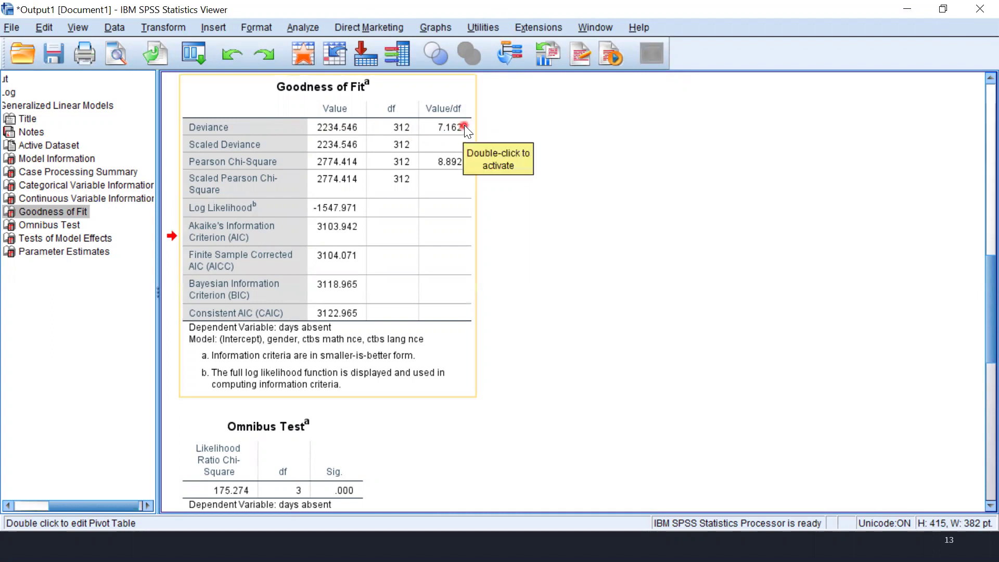
pyautogui.press('Down')
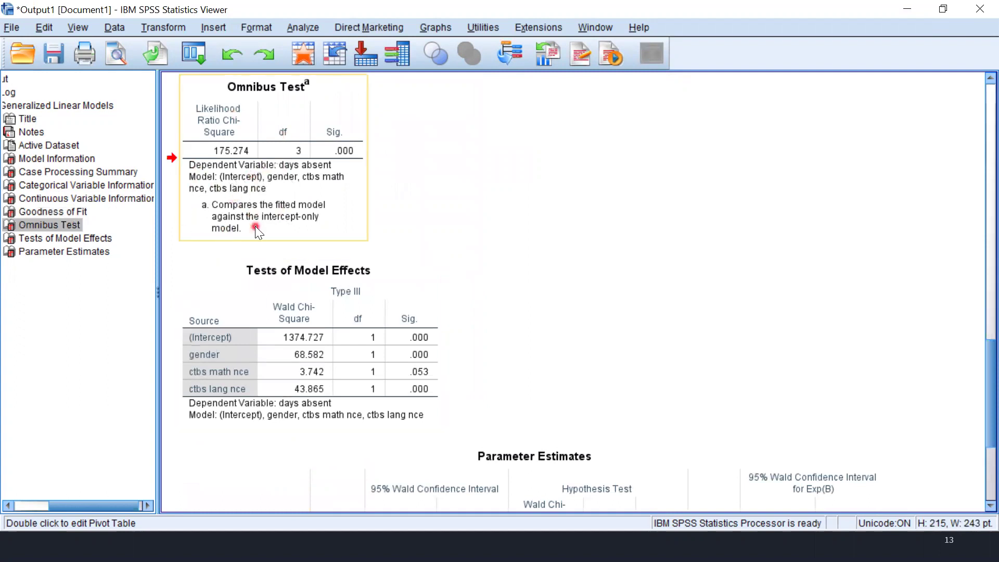
pyautogui.click(363, 390)
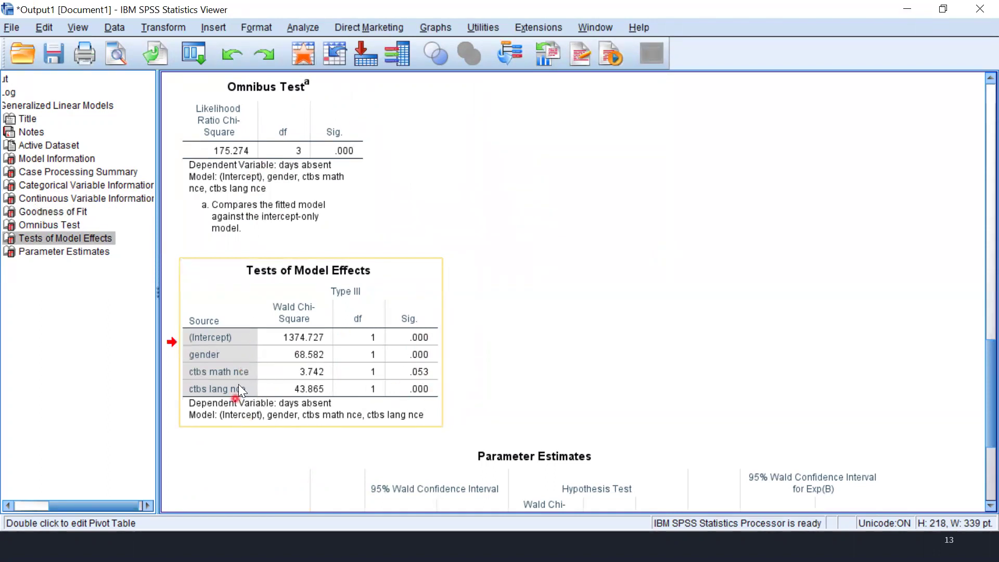
pyautogui.click(90, 250)
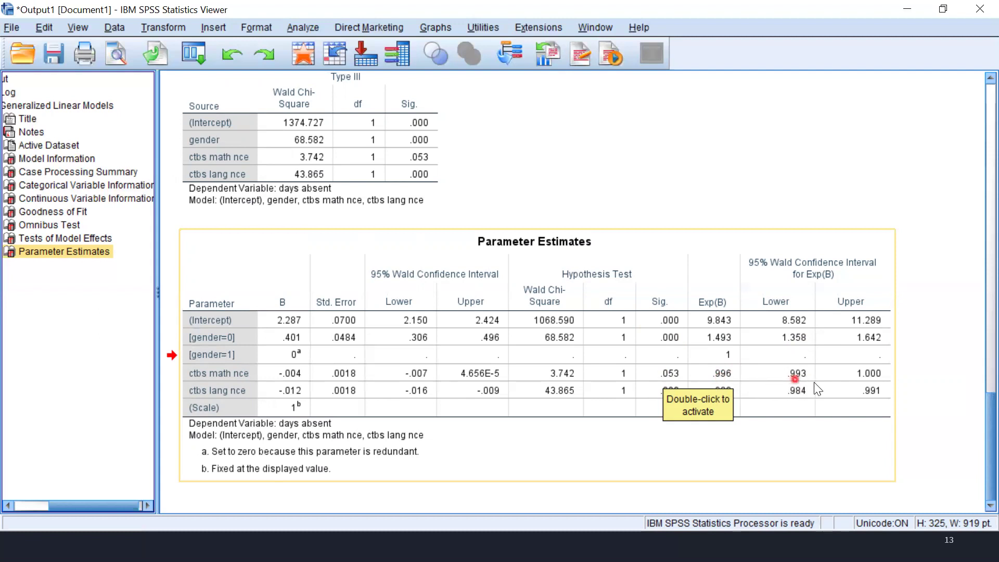
pyautogui.click(859, 375)
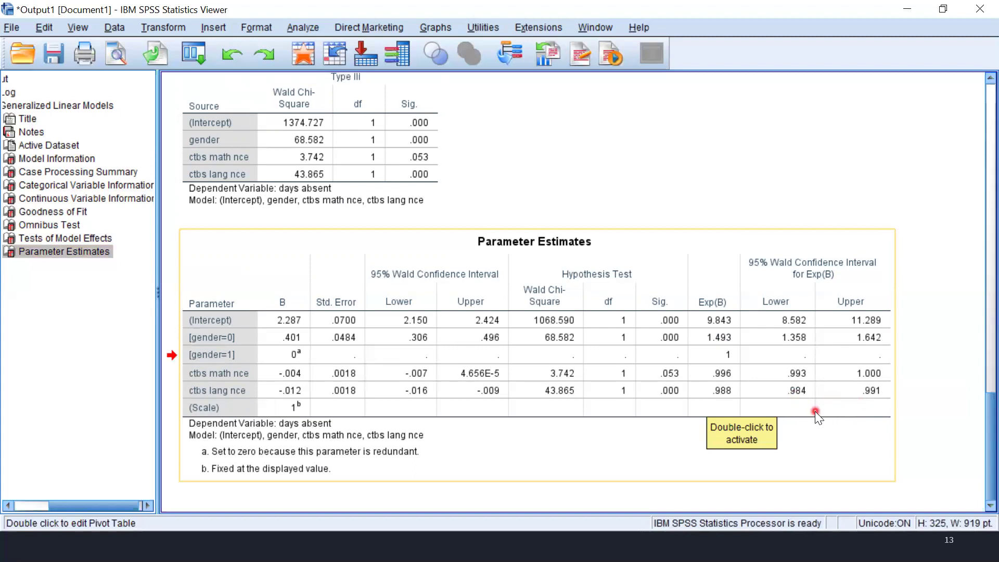
pyautogui.click(665, 407)
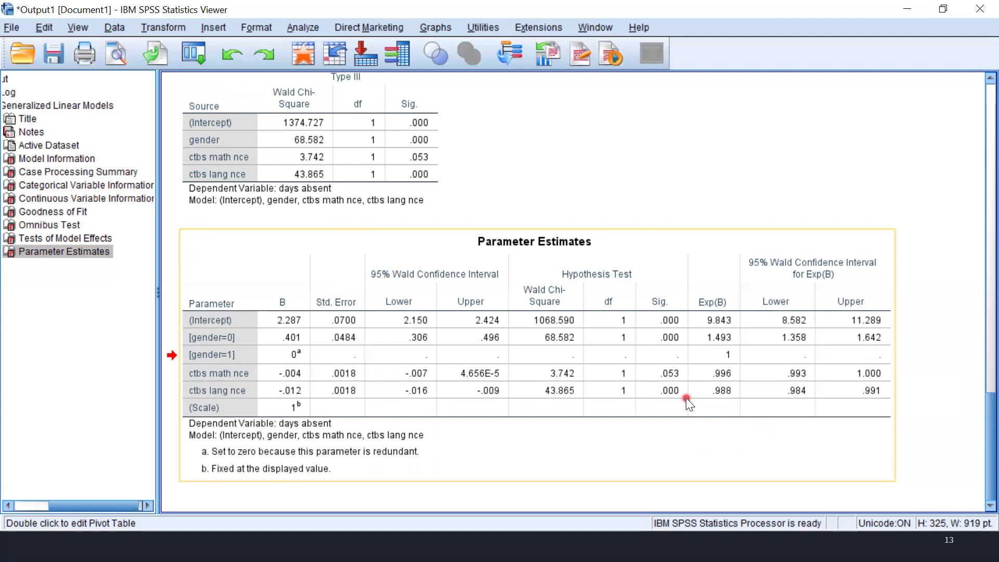
# Switch back to the lecture slide show and advance from the Poisson LogLinear Regression example to the following slide.
pyautogui.hotkey('alt', 'Tab')
pyautogui.hotkey('alt', 'Tab')
pyautogui.hotkey('alt', 'Tab')
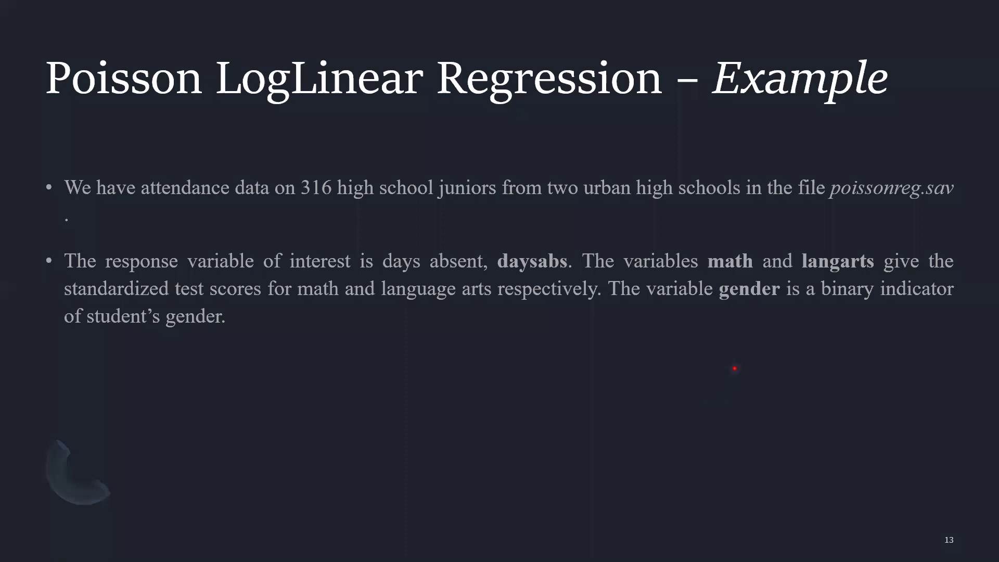
pyautogui.press('Right')
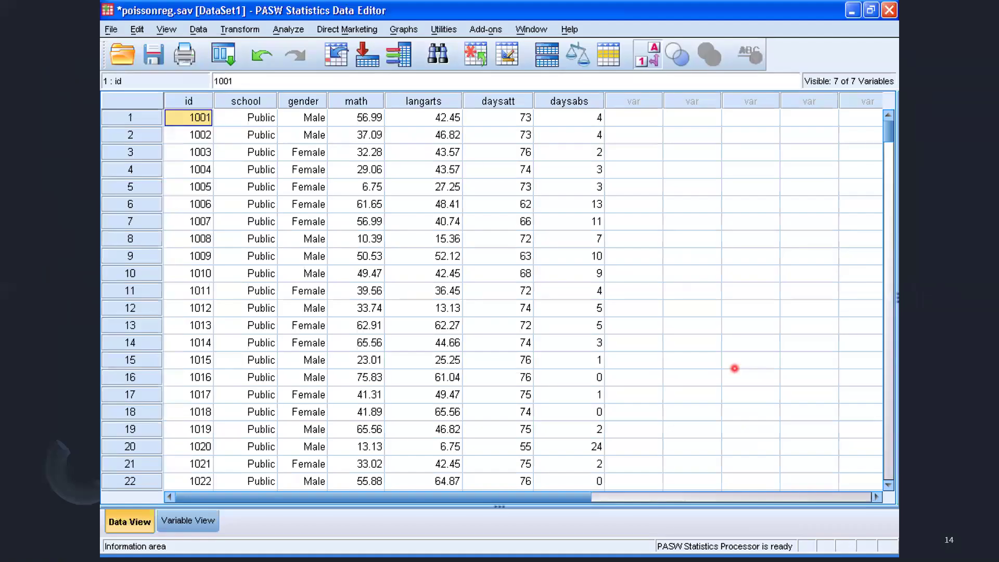